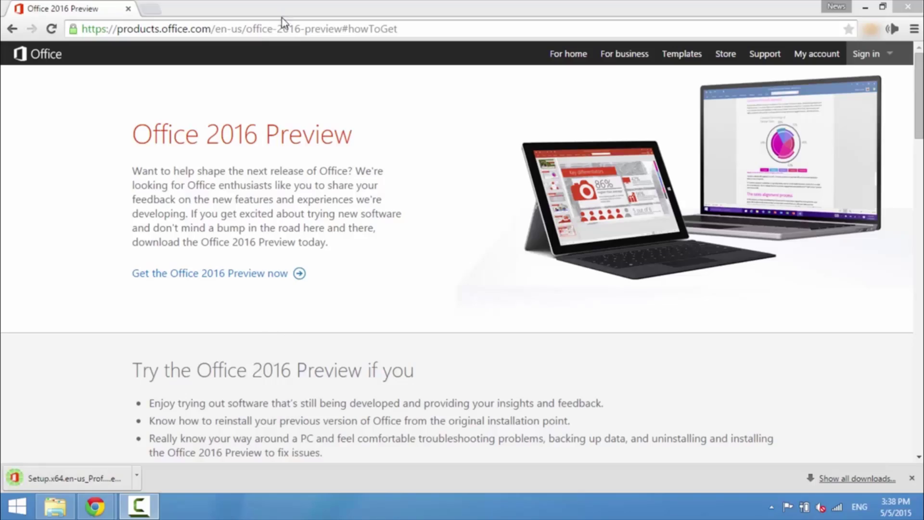
- Scroll the Office 2016 Preview page down to the 32-bit and 64-bit download links
left_click(283, 24)
left_click(393, 193)
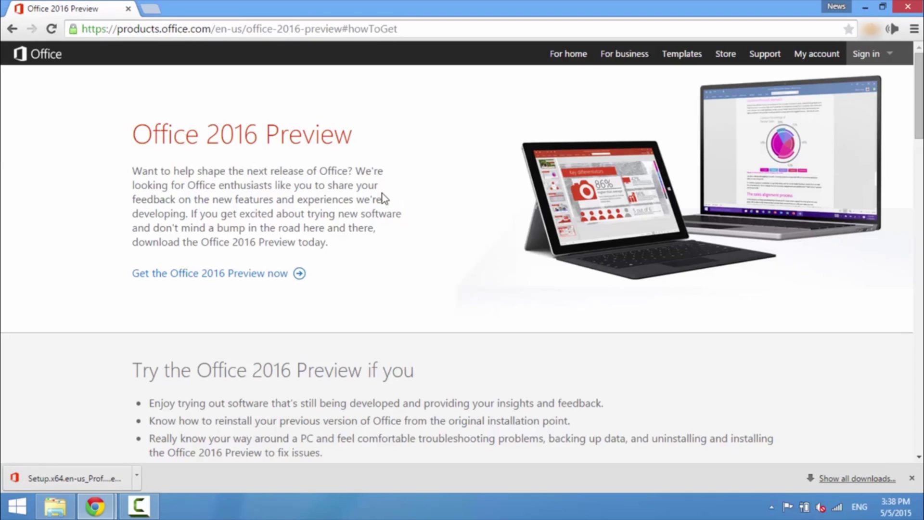
scroll(235, 178, "down", 7)
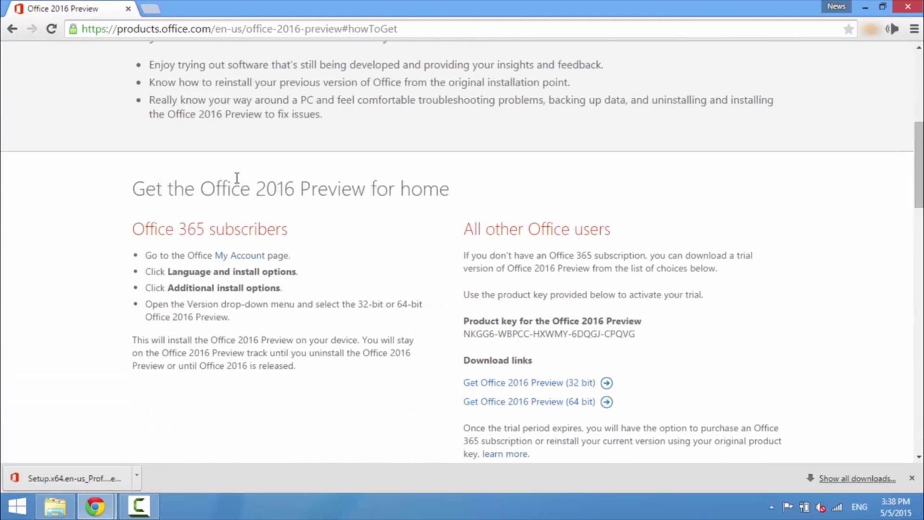
scroll(405, 250, "down", 3)
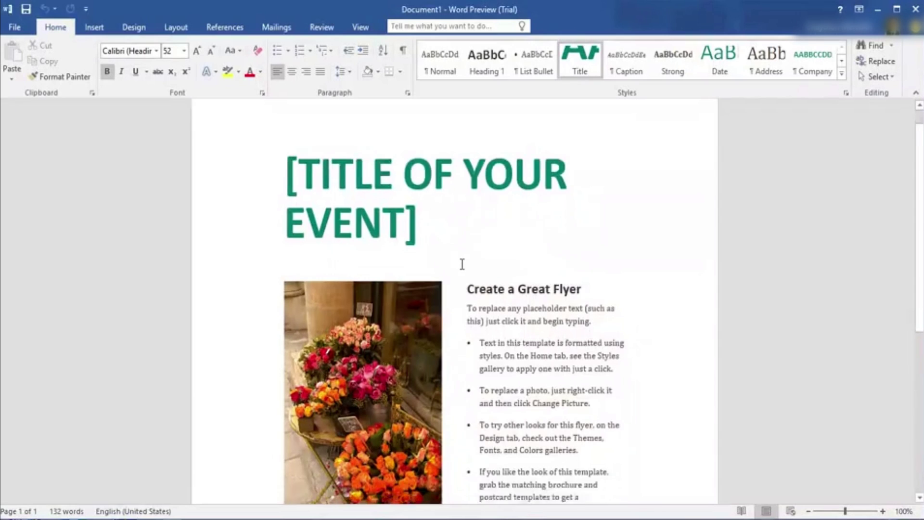
scroll(463, 264, "down", 7)
scroll(445, 249, "up", 7)
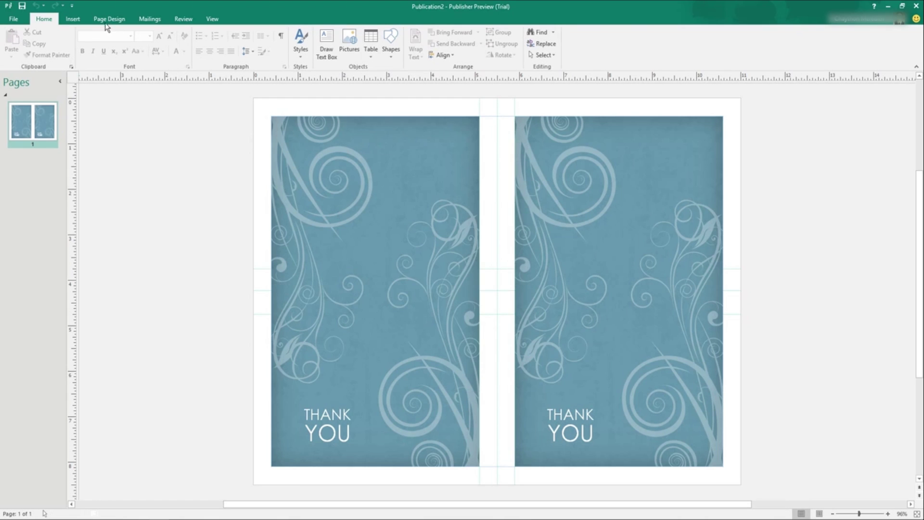
left_click(79, 23)
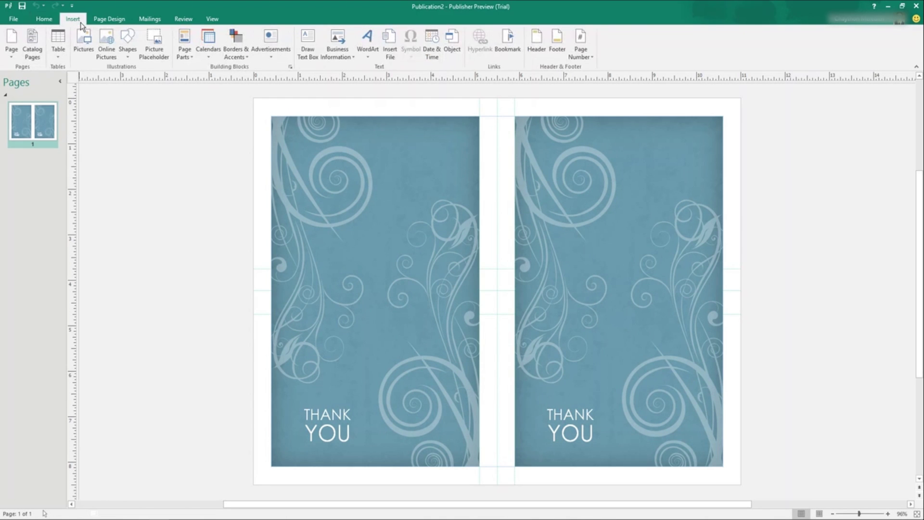
left_click(106, 21)
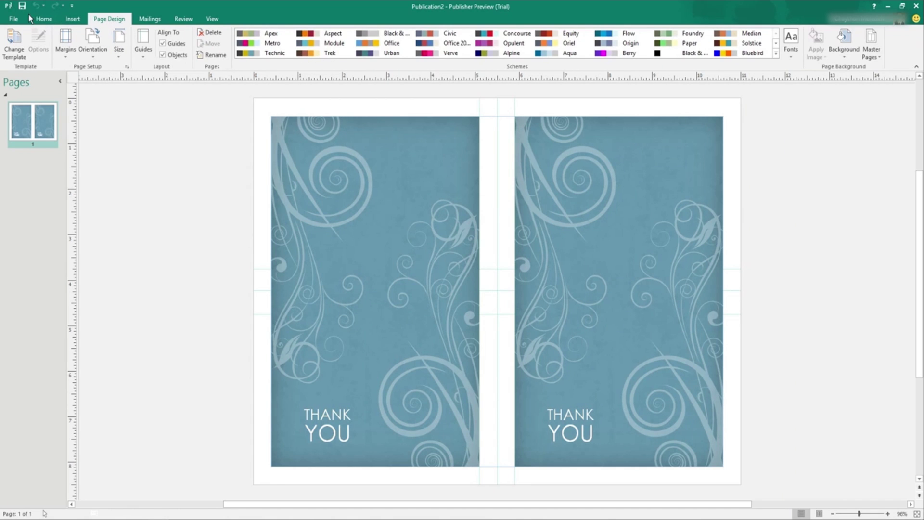
left_click(44, 18)
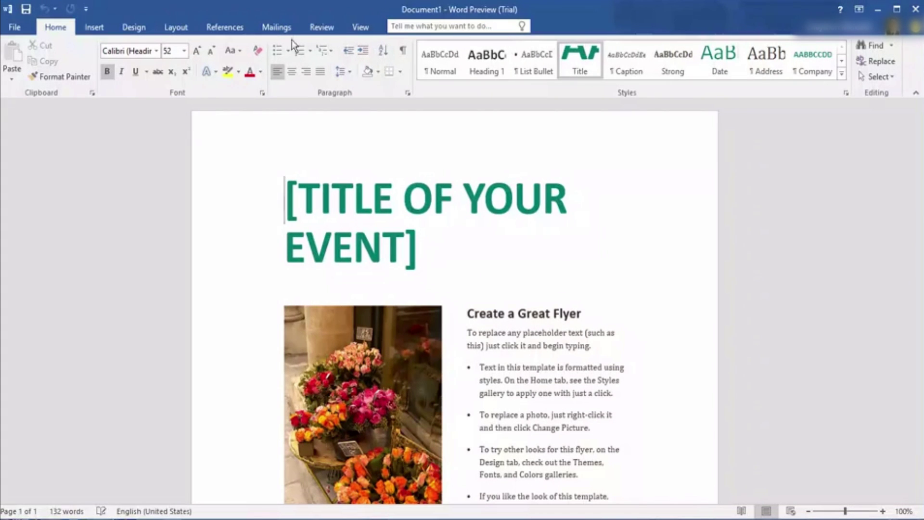
- Look over the Tell Me search suggestions, then bring up Word's Insert ribbon
left_click(419, 27)
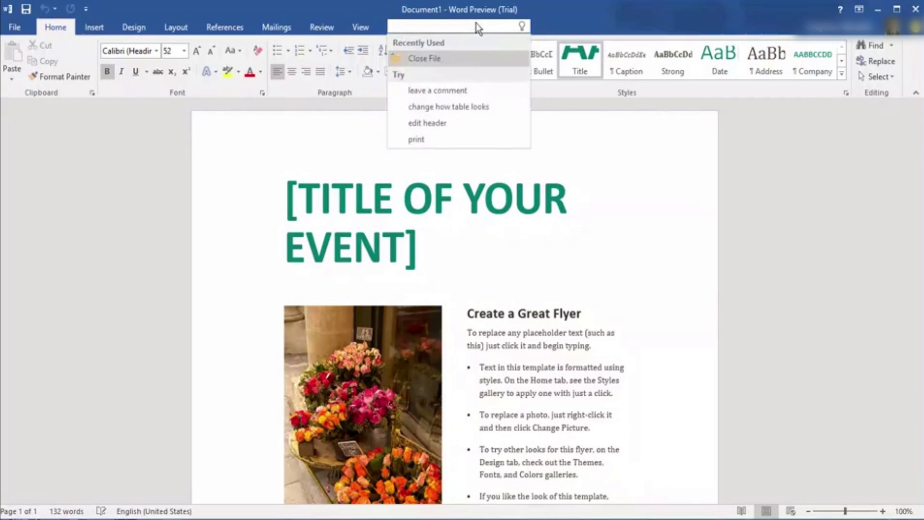
left_click(83, 22)
left_click(85, 24)
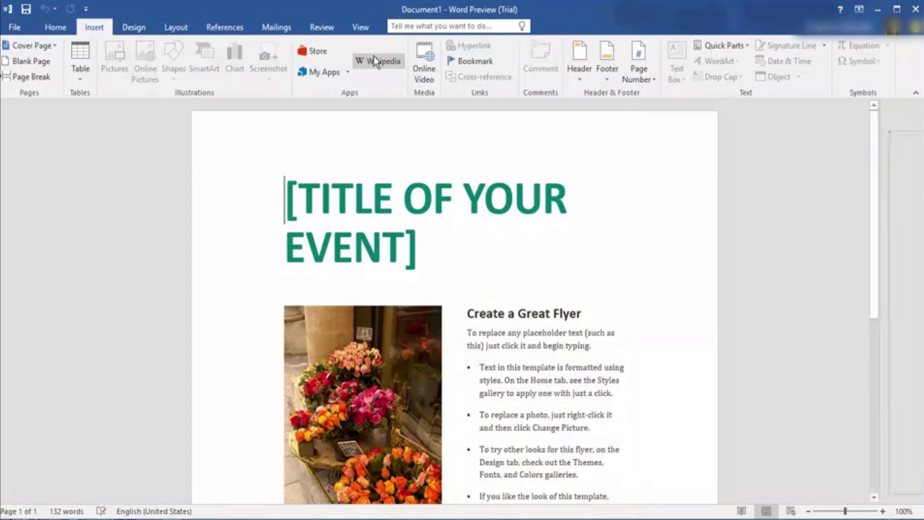
- Insert the Tug of war image from Wikipedia's 'Game' article above the flyer title
left_click(375, 61)
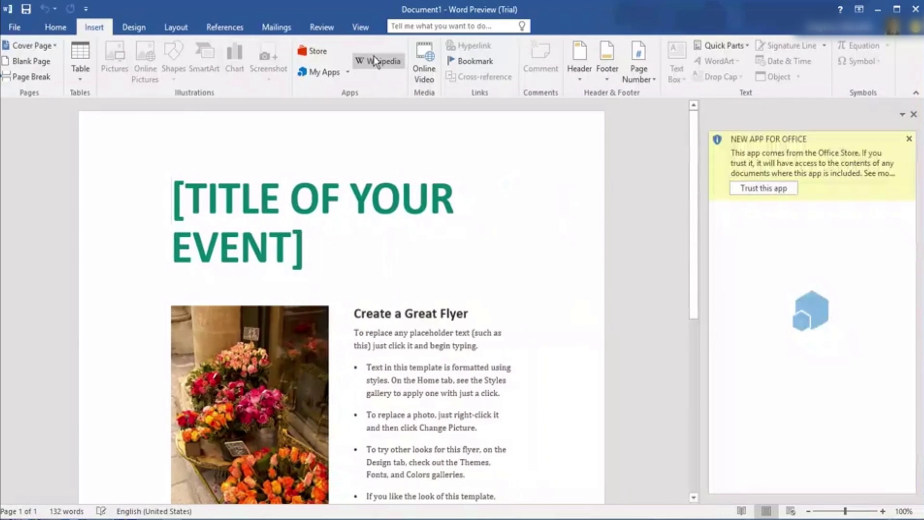
left_click(772, 191)
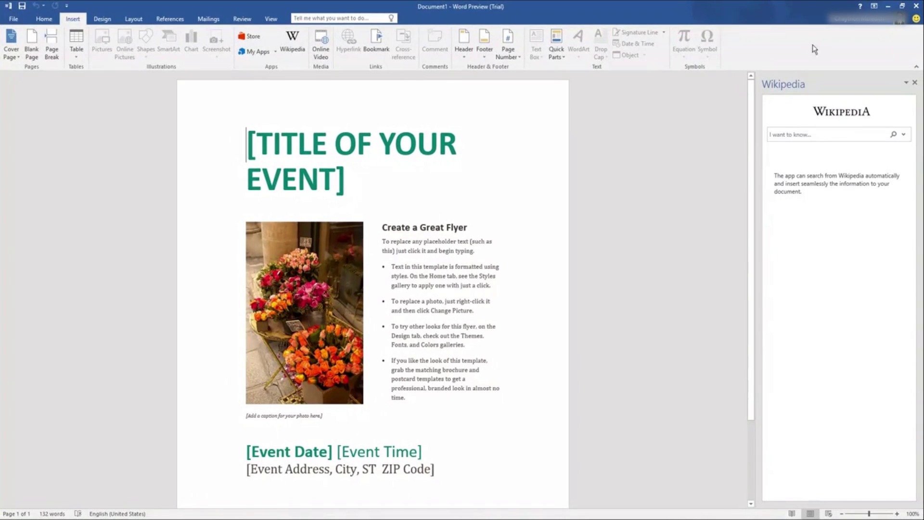
left_click(850, 136)
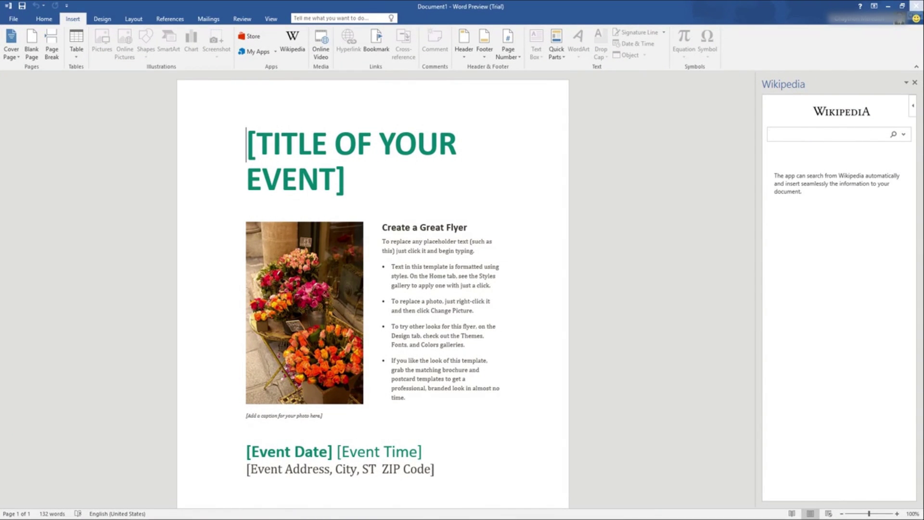
type("Game")
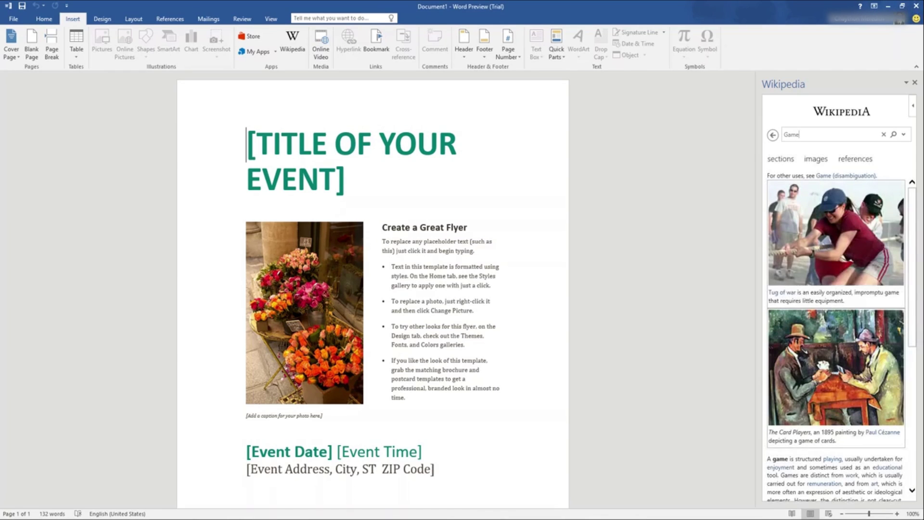
mouse_move(871, 231)
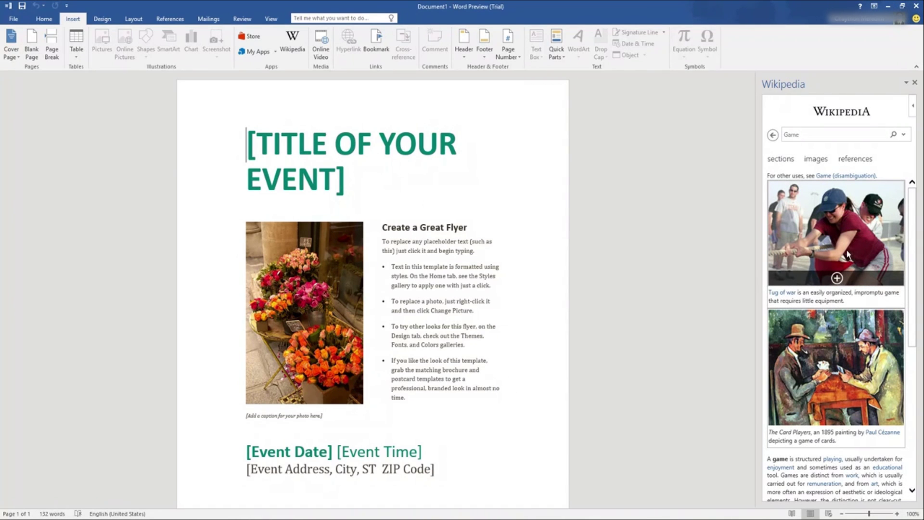
left_click(837, 278)
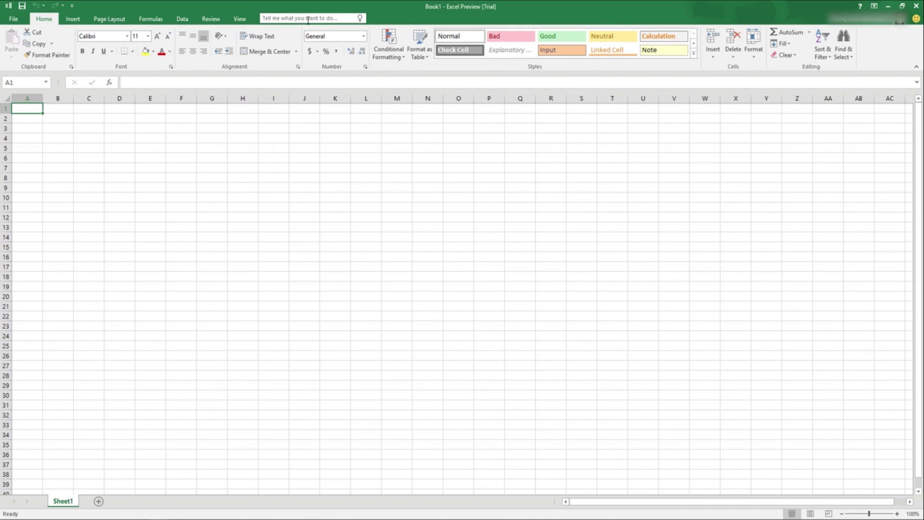
- Step through Excel's Insert and Page Layout ribbons, ending on the Formulas tab
left_click(73, 19)
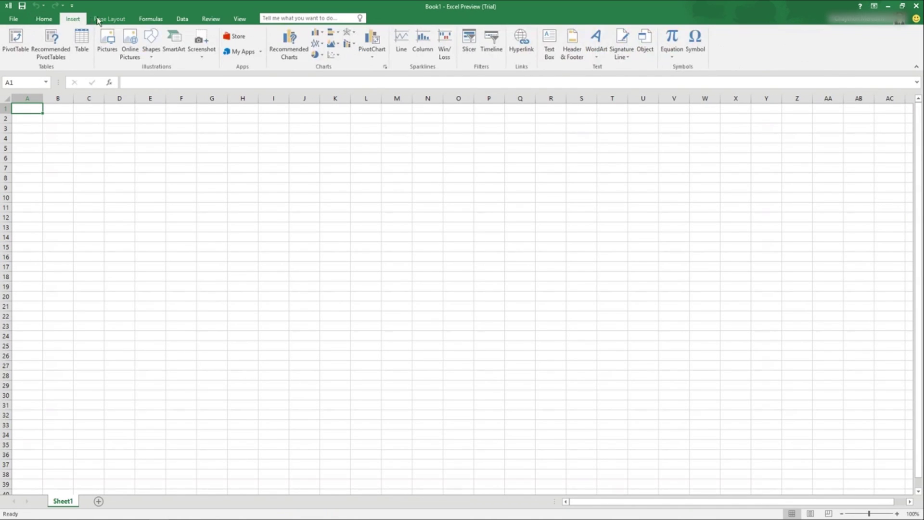
left_click(97, 19)
left_click(150, 19)
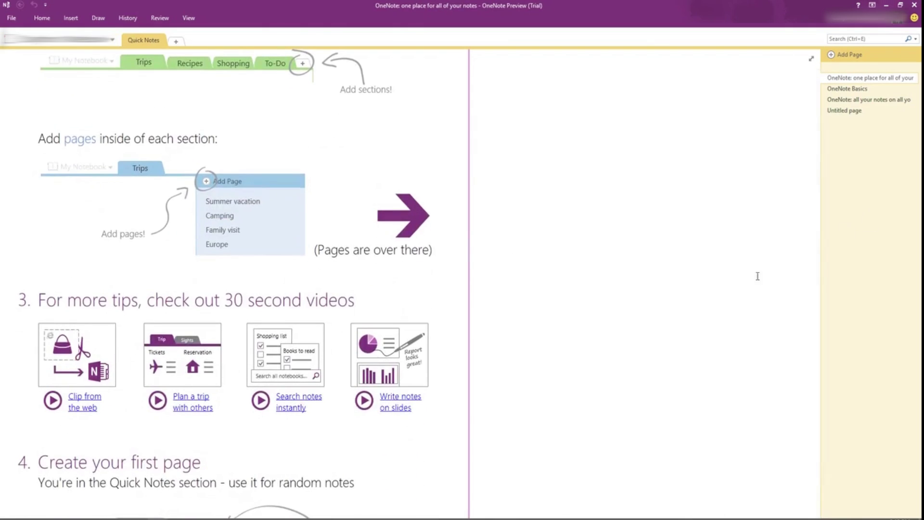
scroll(749, 271, "down", 1)
- Leave OneNote's notebook search and select Word's [TITLE OF YOUR EVENT] heading for Wikipedia lookup
scroll(749, 270, "up", 5)
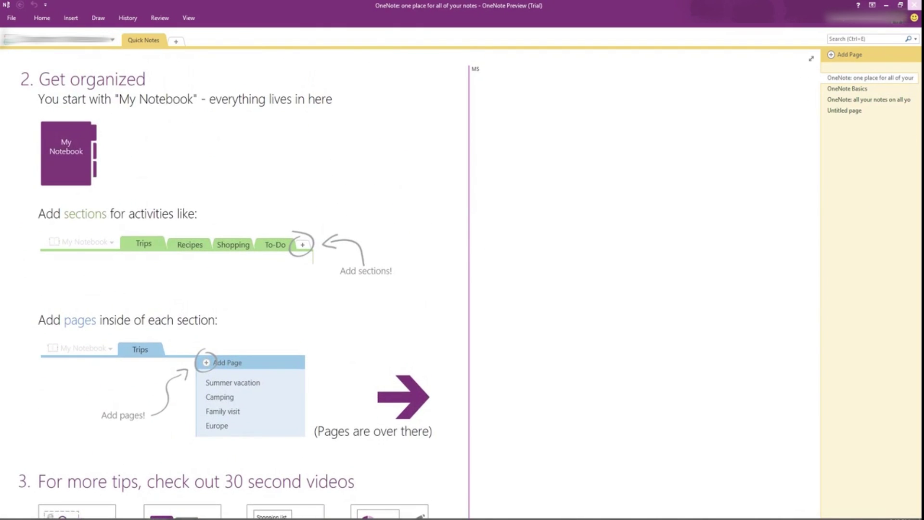
left_click(872, 38)
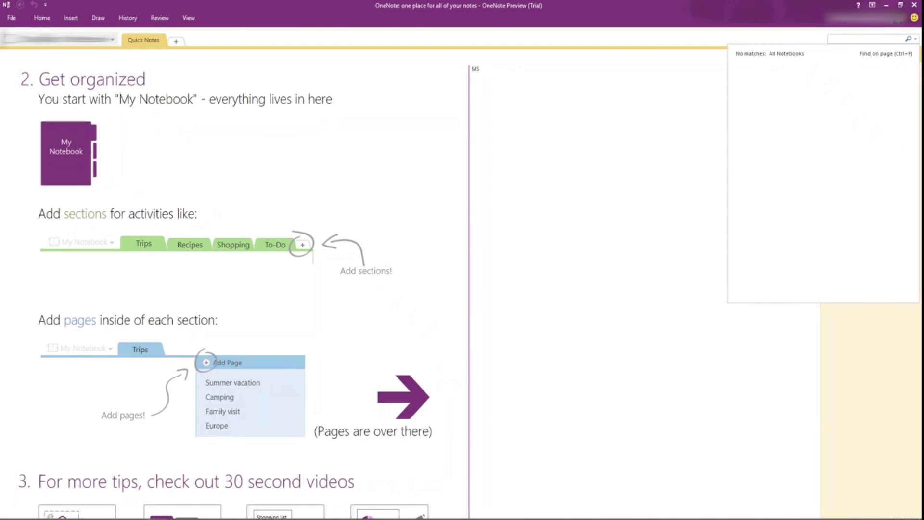
left_click(56, 21)
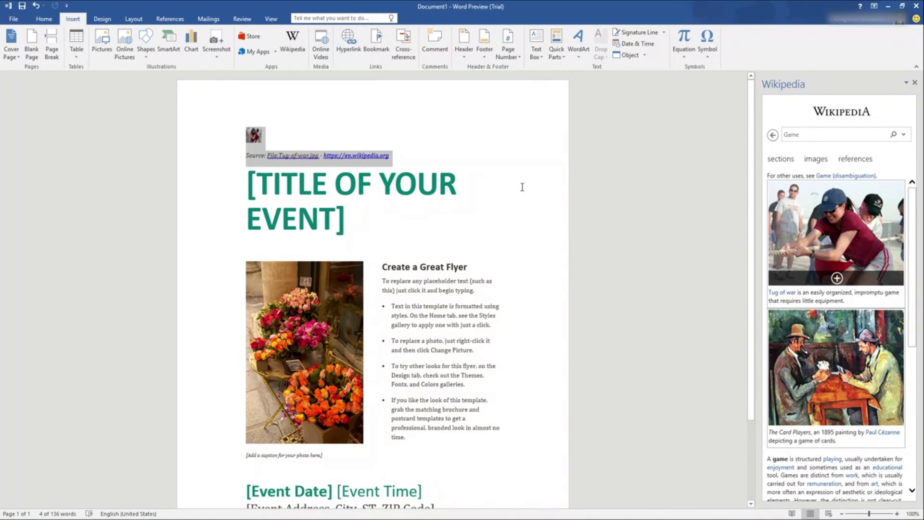
left_click(522, 187)
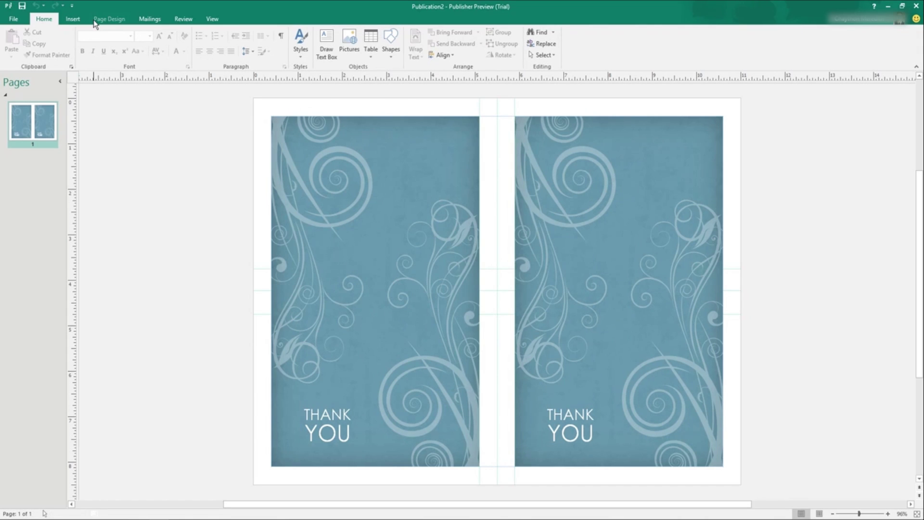
- Tour Publisher's Insert, Home, View and Mailings ribbons, ending on the Page Design colour schemes
left_click(81, 22)
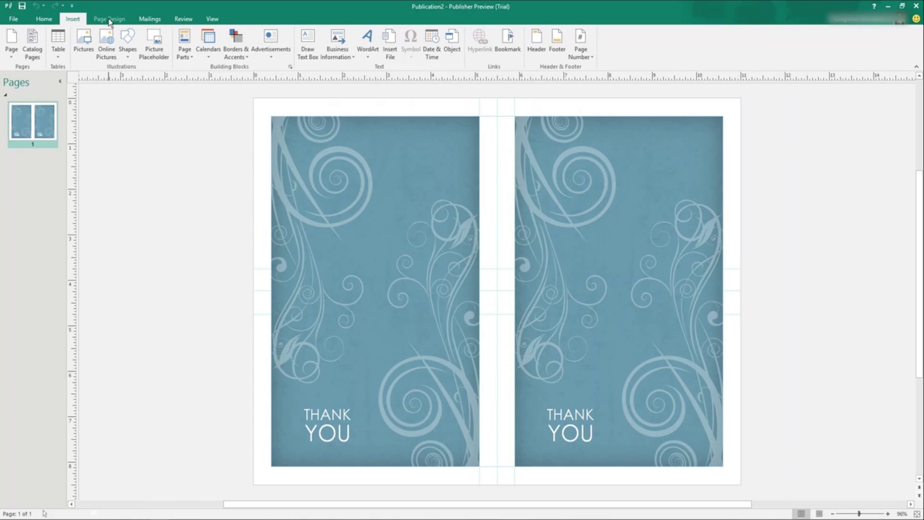
left_click(106, 18)
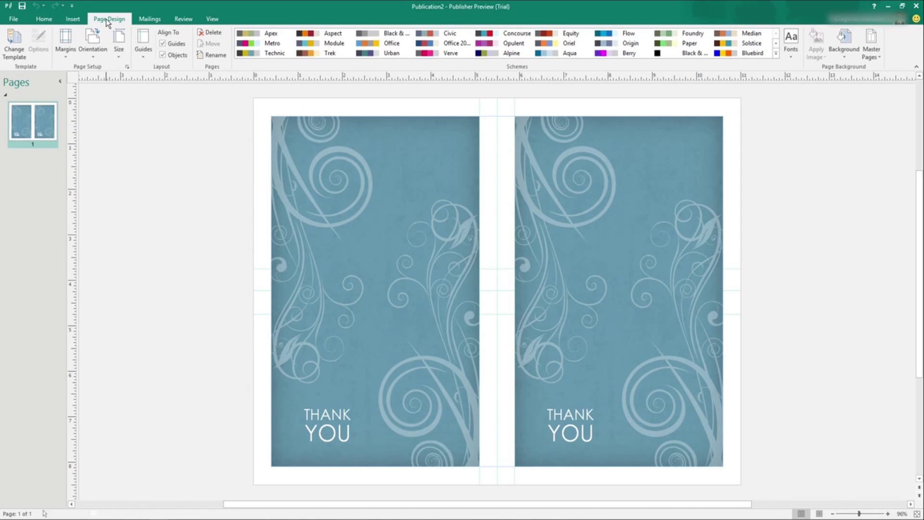
left_click(47, 19)
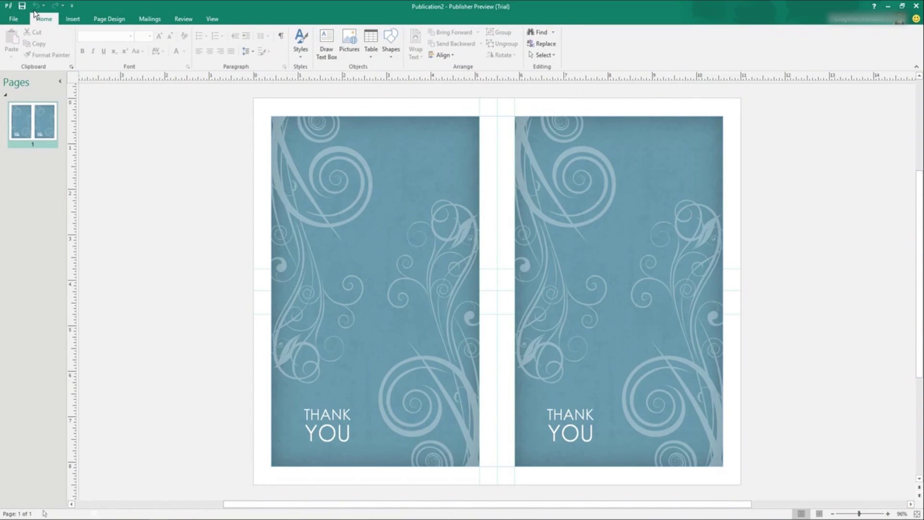
scroll(34, 13, "down", 4)
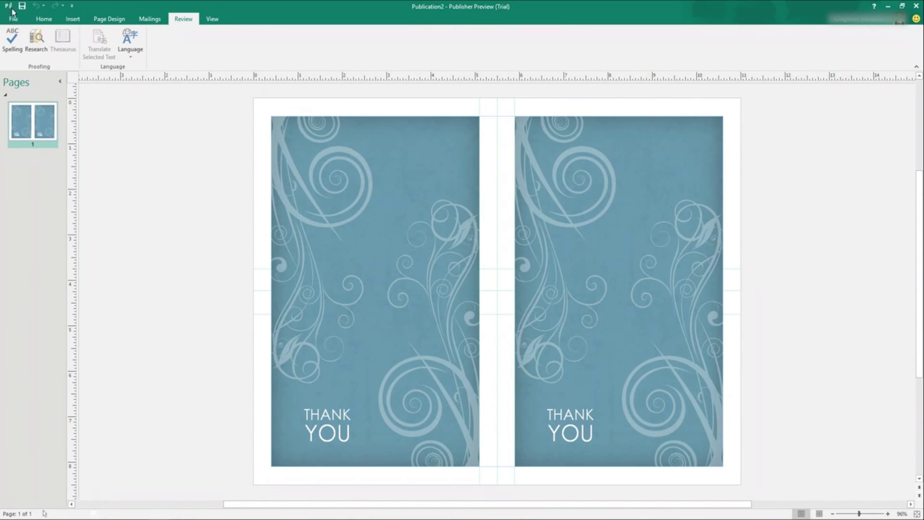
left_click(213, 20)
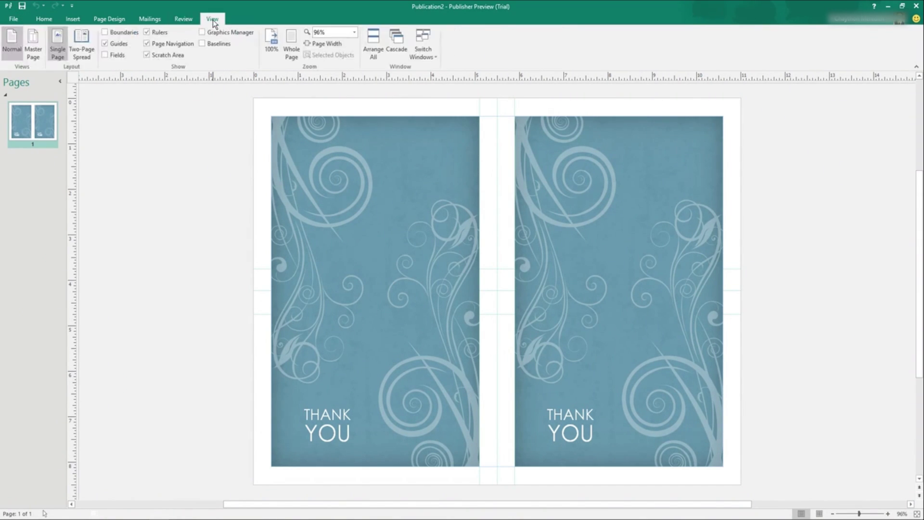
left_click(137, 24)
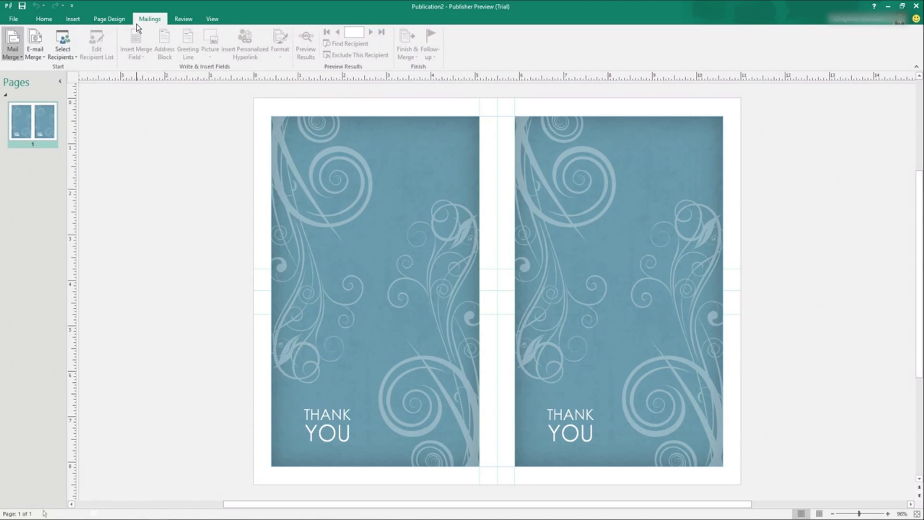
left_click(118, 25)
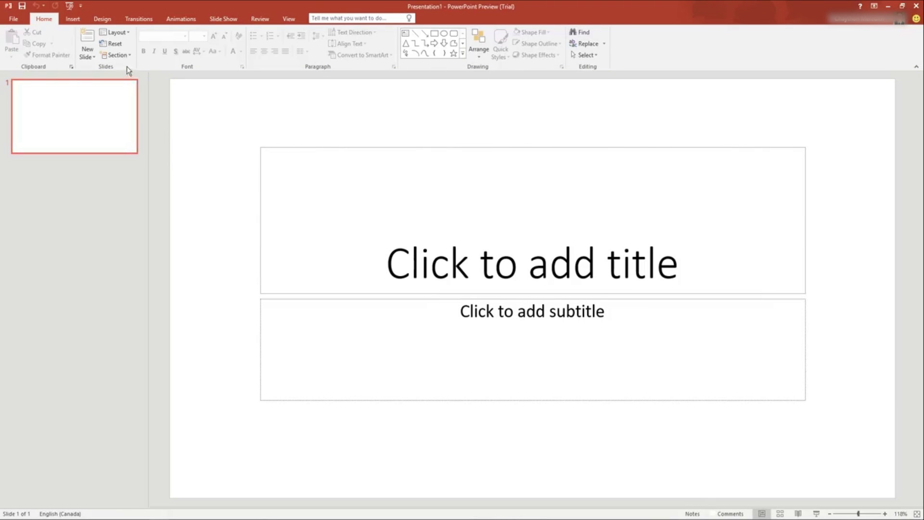
- Browse PowerPoint's Transitions, Animations, Slide Show, Review and View tabs, ending on the Design themes
left_click(108, 19)
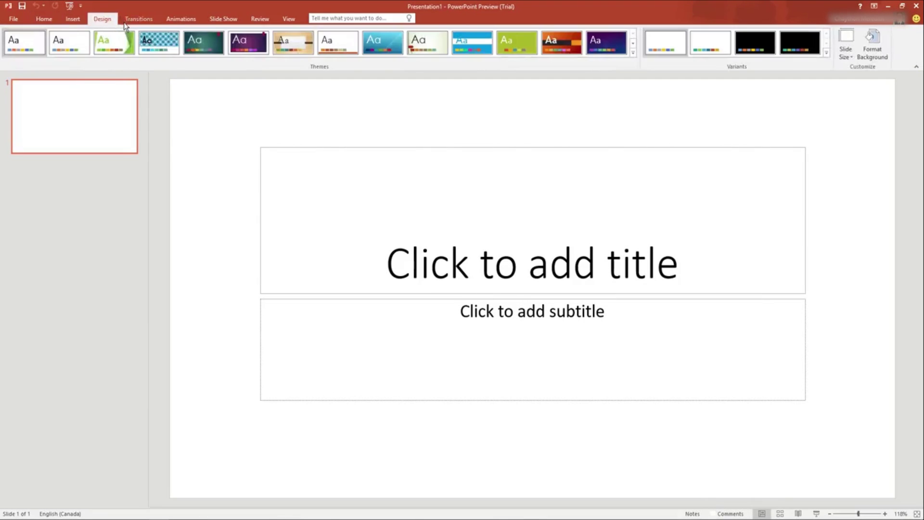
left_click(125, 24)
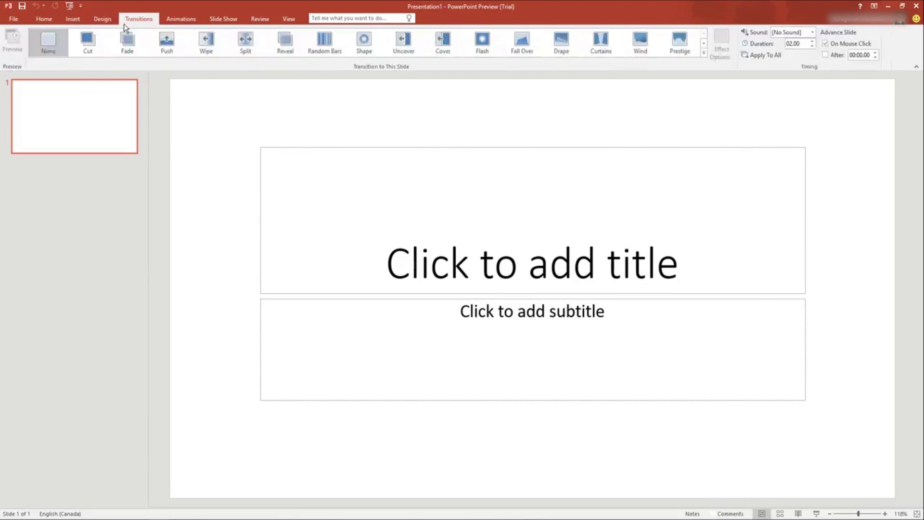
left_click(176, 21)
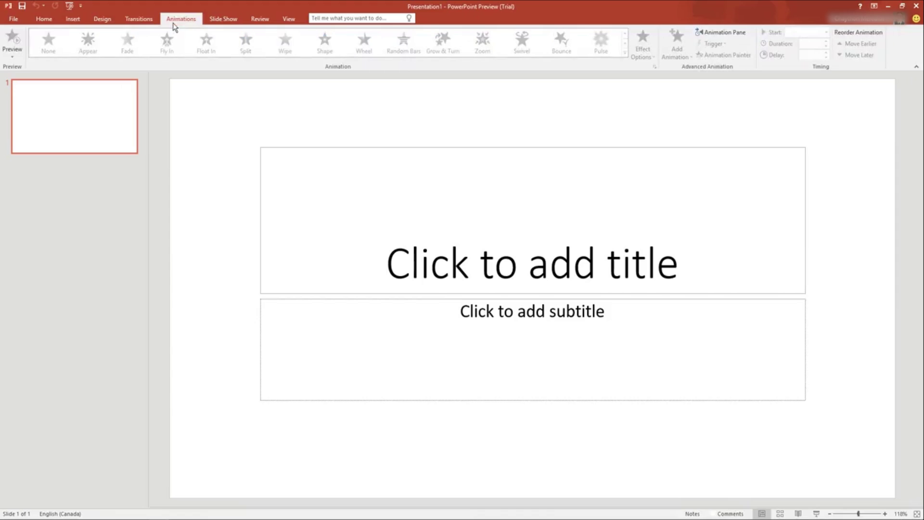
left_click(223, 19)
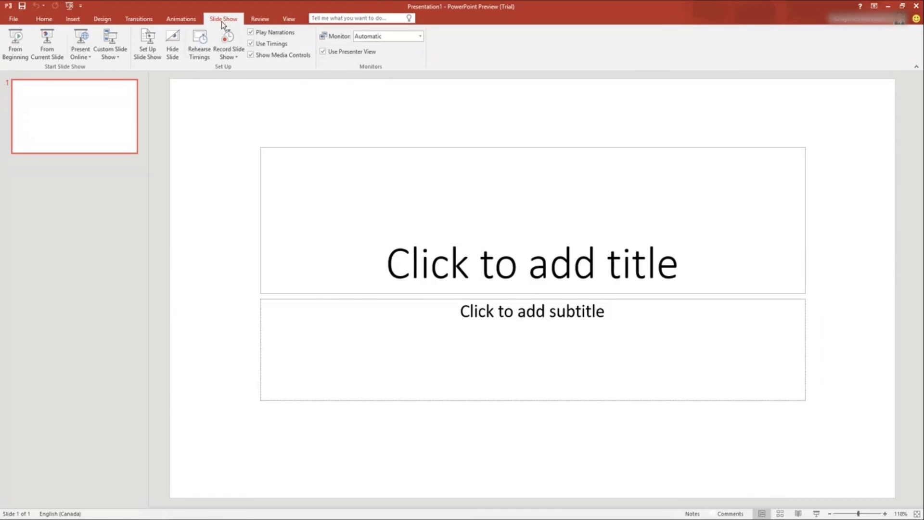
left_click(260, 19)
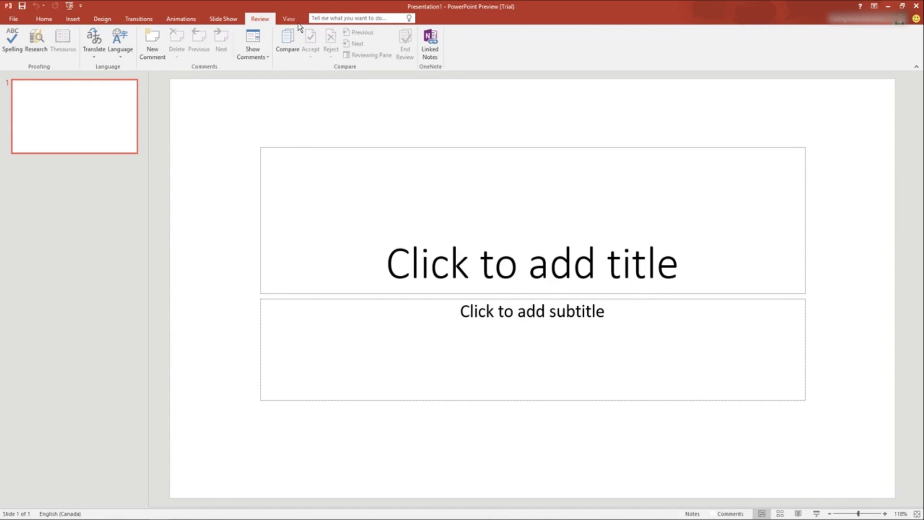
left_click(289, 20)
left_click(102, 18)
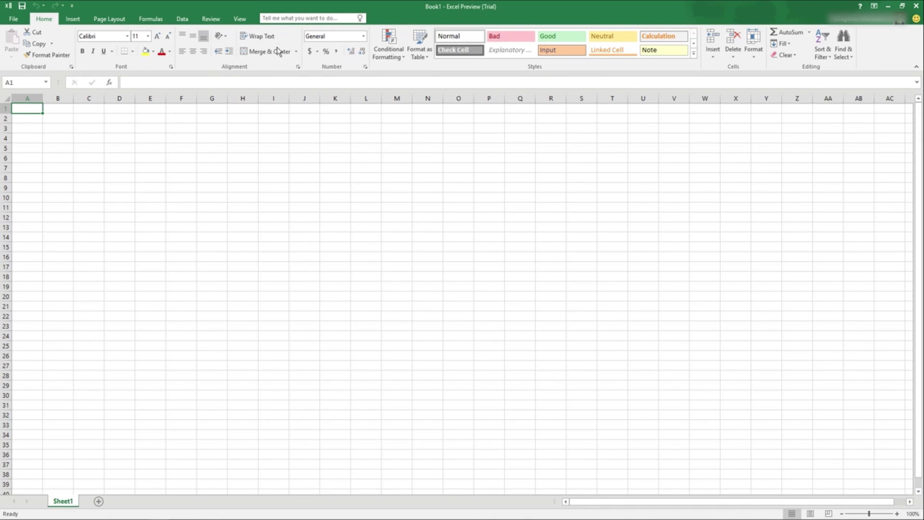
- Move through Excel's Insert and Page Layout tabs to the Formulas function library
left_click(84, 21)
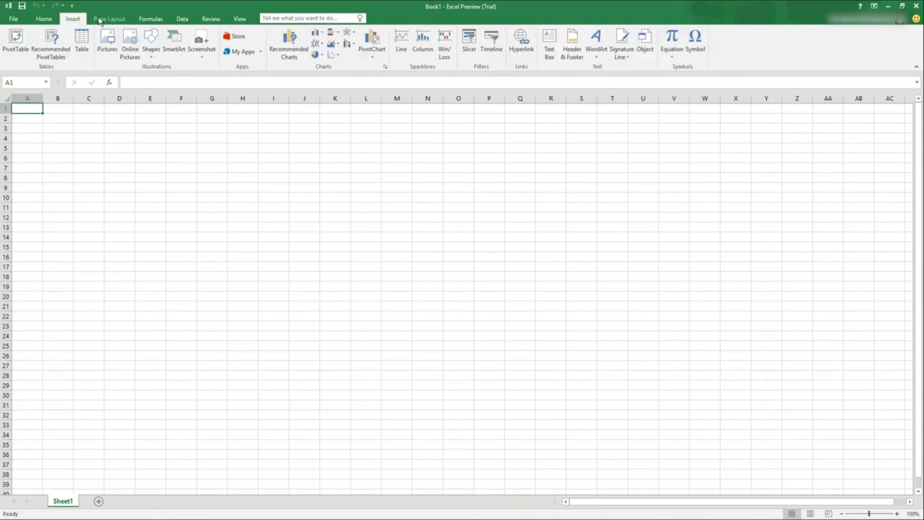
left_click(103, 19)
left_click(150, 19)
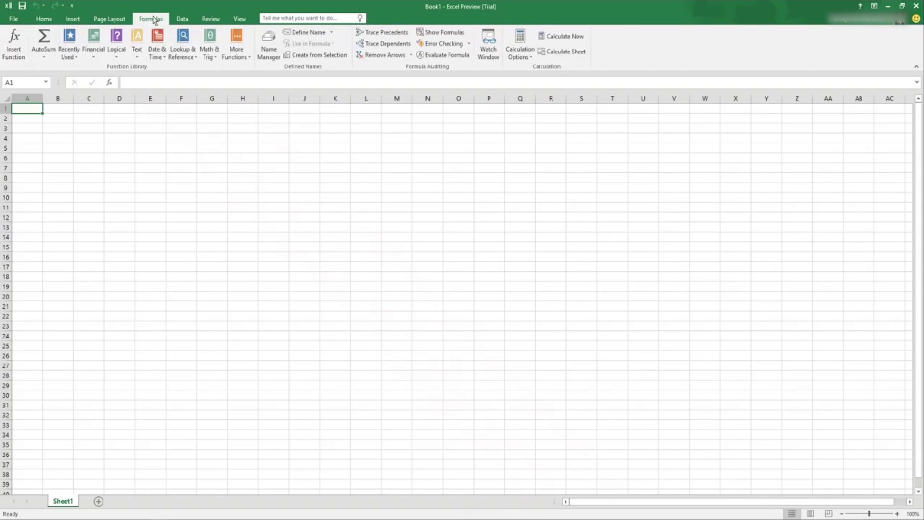